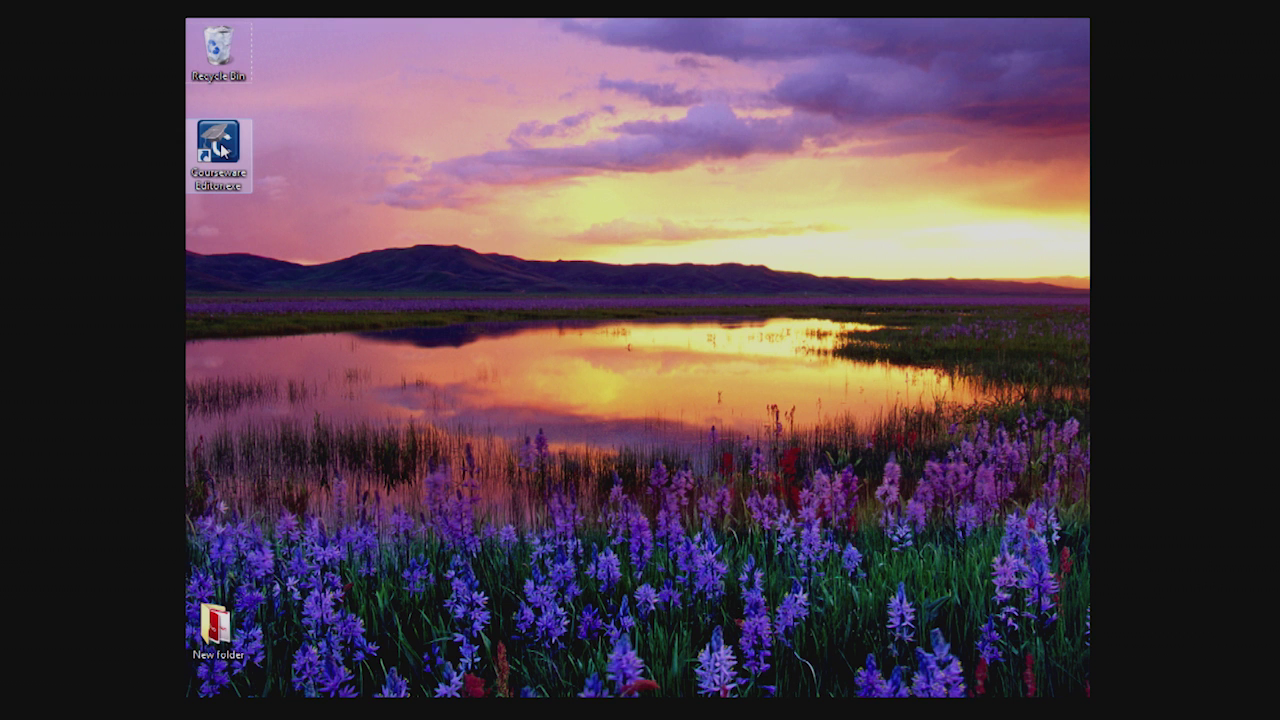
Launch the Courseware Editor maximized and create a lab named FristLab with the instructor's name and the notes "lab material"
{"action": "double_click", "coordinate": [216, 143]}
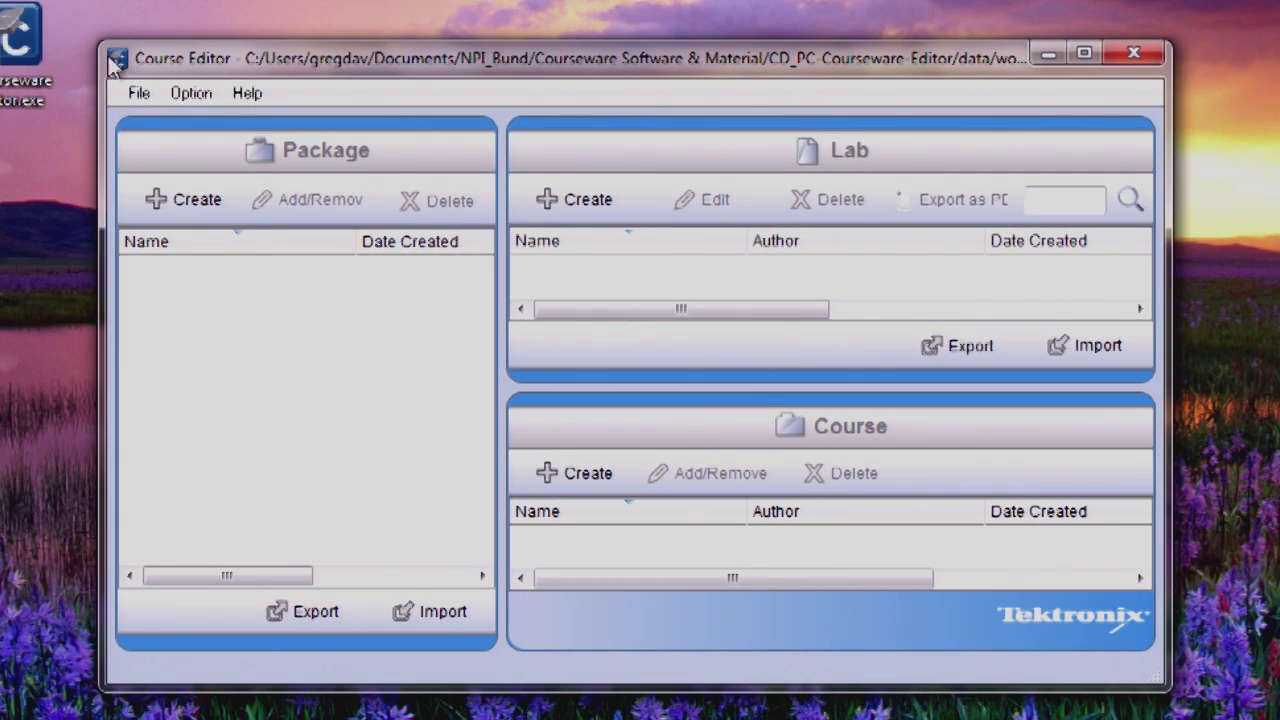
{"action": "left_click", "coordinate": [1080, 54]}
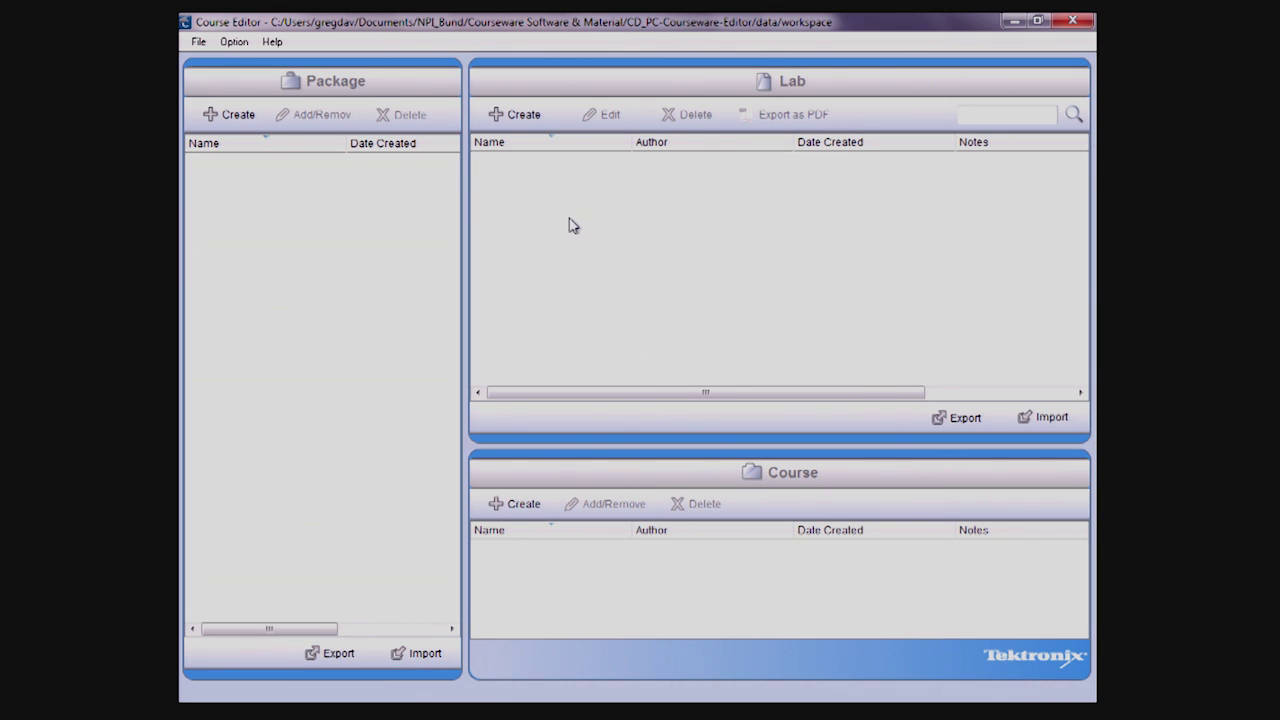
{"action": "left_click", "coordinate": [522, 116]}
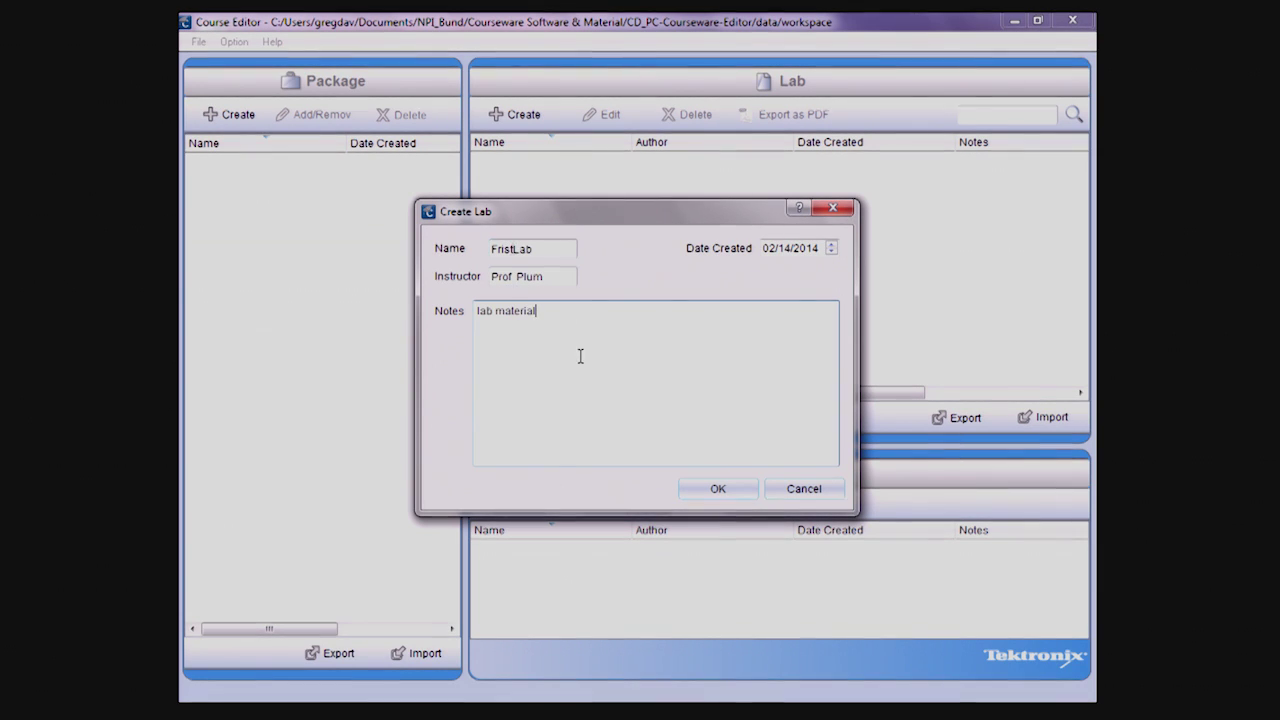
{"action": "left_click", "coordinate": [722, 489]}
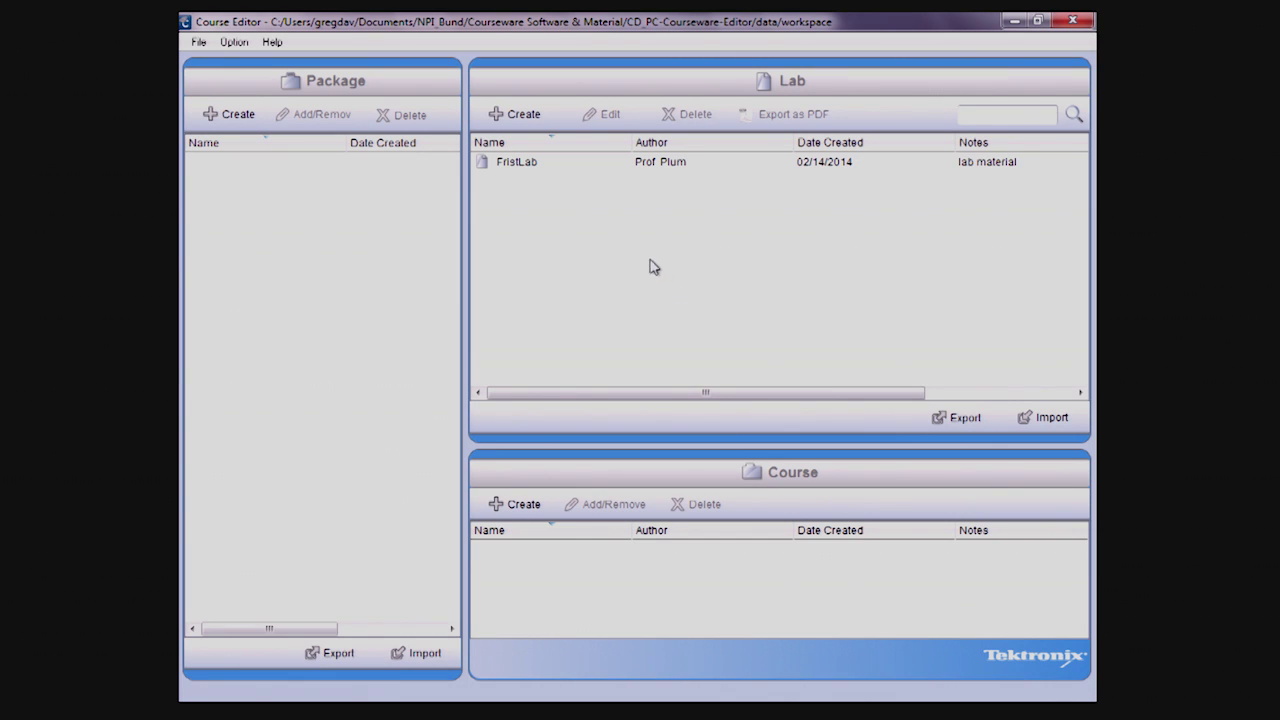
In the MinMaxMeas lab procedure, add empty steps before step 3, after step 2 and after step 1
{"action": "double_click", "coordinate": [525, 165]}
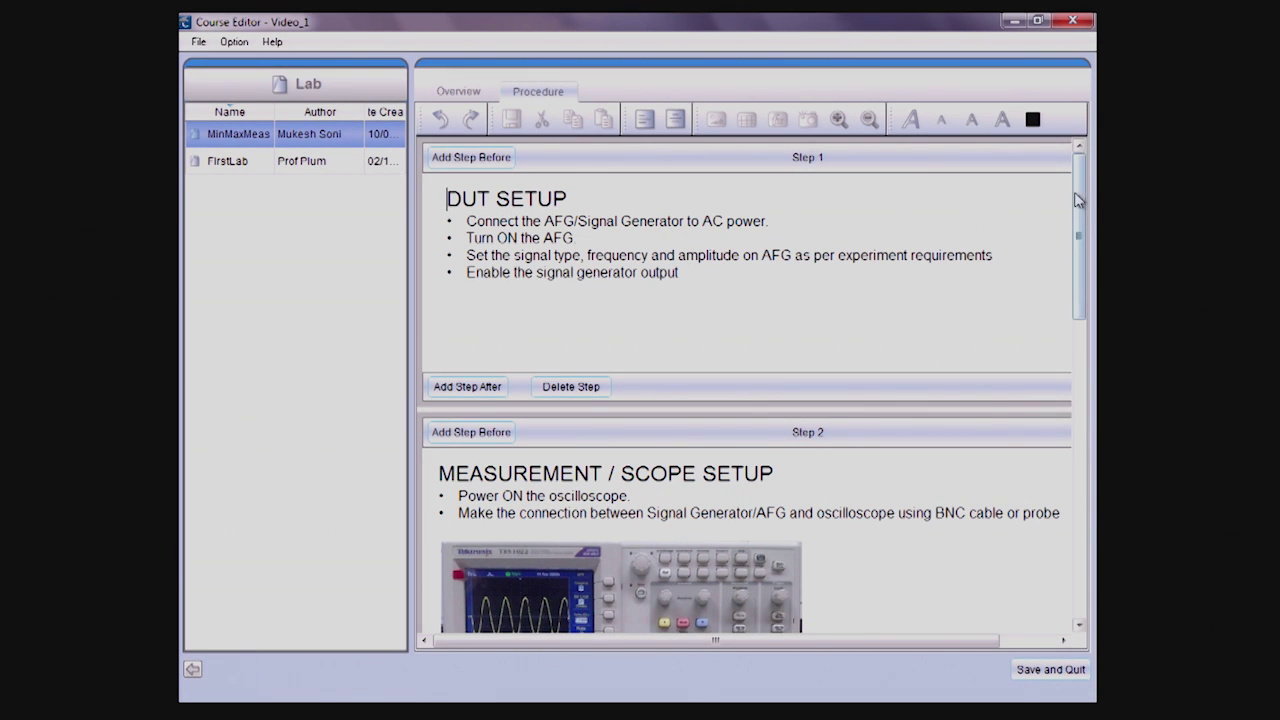
{"action": "left_click_drag", "start_coordinate": [1080, 190], "coordinate": [1092, 299]}
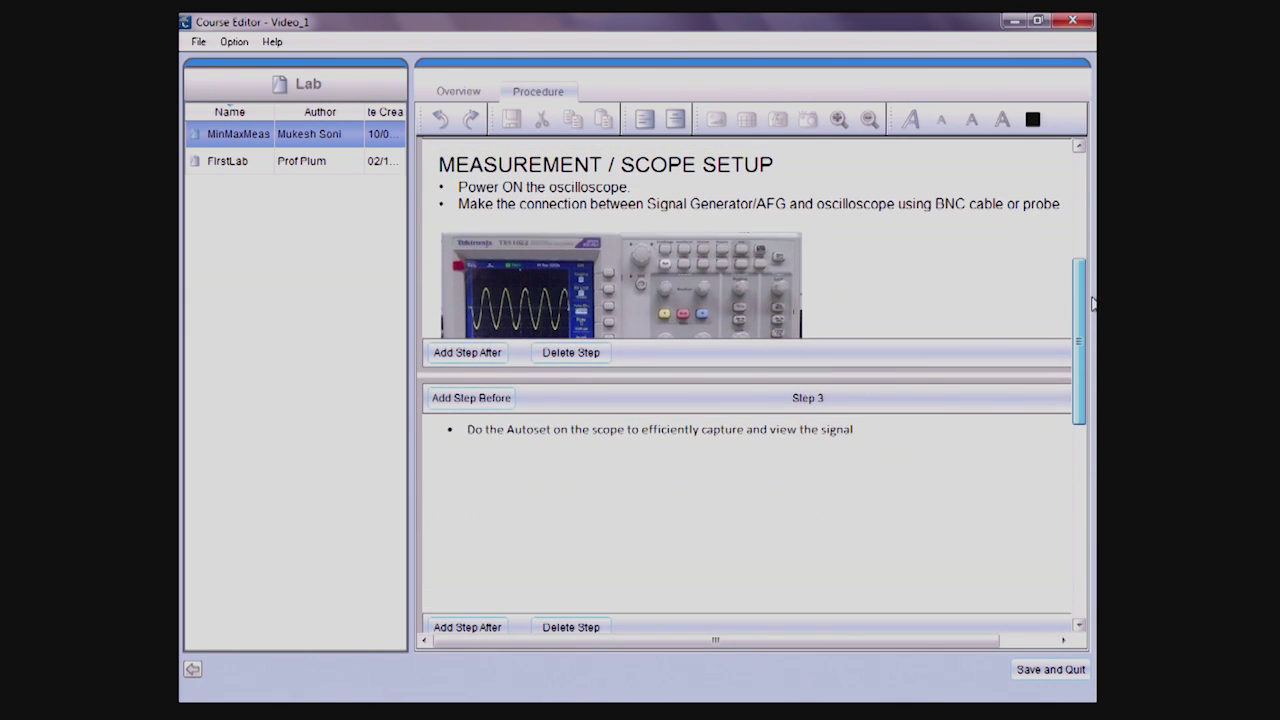
{"action": "left_click", "coordinate": [478, 398]}
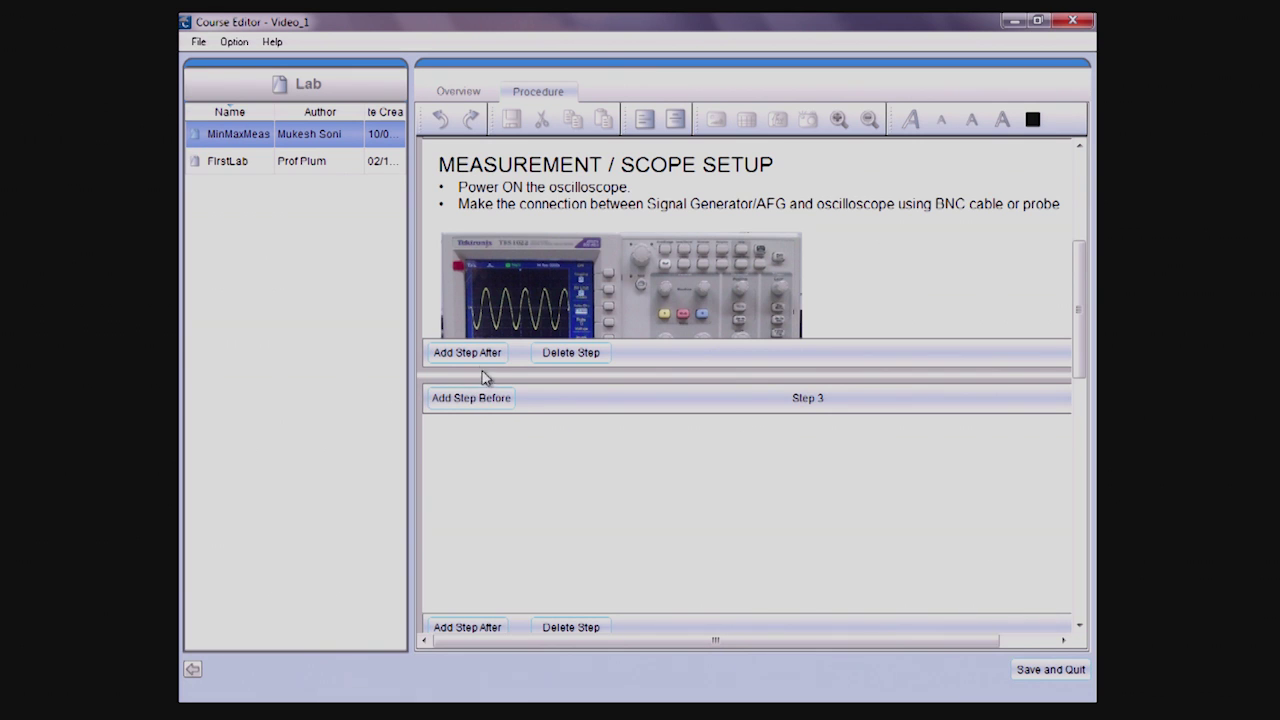
{"action": "left_click", "coordinate": [470, 358]}
{"action": "left_click_drag", "start_coordinate": [1090, 313], "coordinate": [1084, 232]}
{"action": "left_click", "coordinate": [477, 386]}
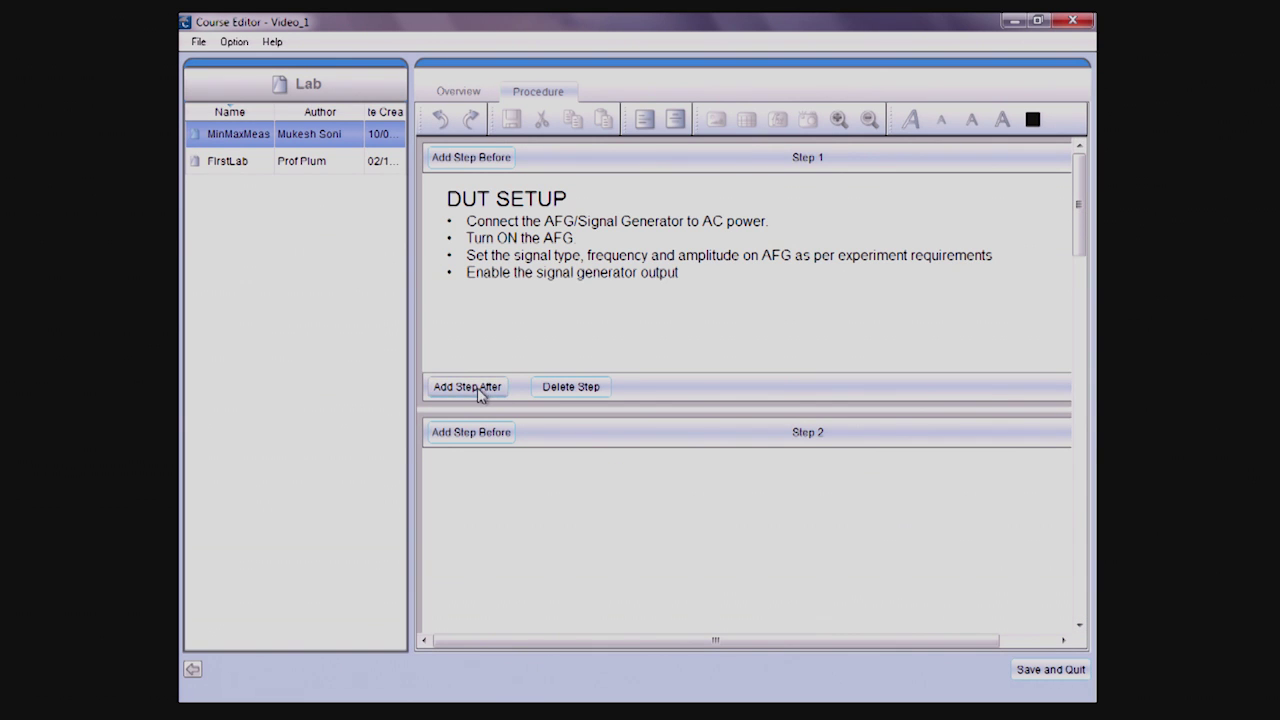
Insert a screen capture of a desktop area about 346 by 405 pixels below the table in step 4, and save and quit the lab
{"action": "left_click_drag", "start_coordinate": [1085, 236], "coordinate": [1086, 373]}
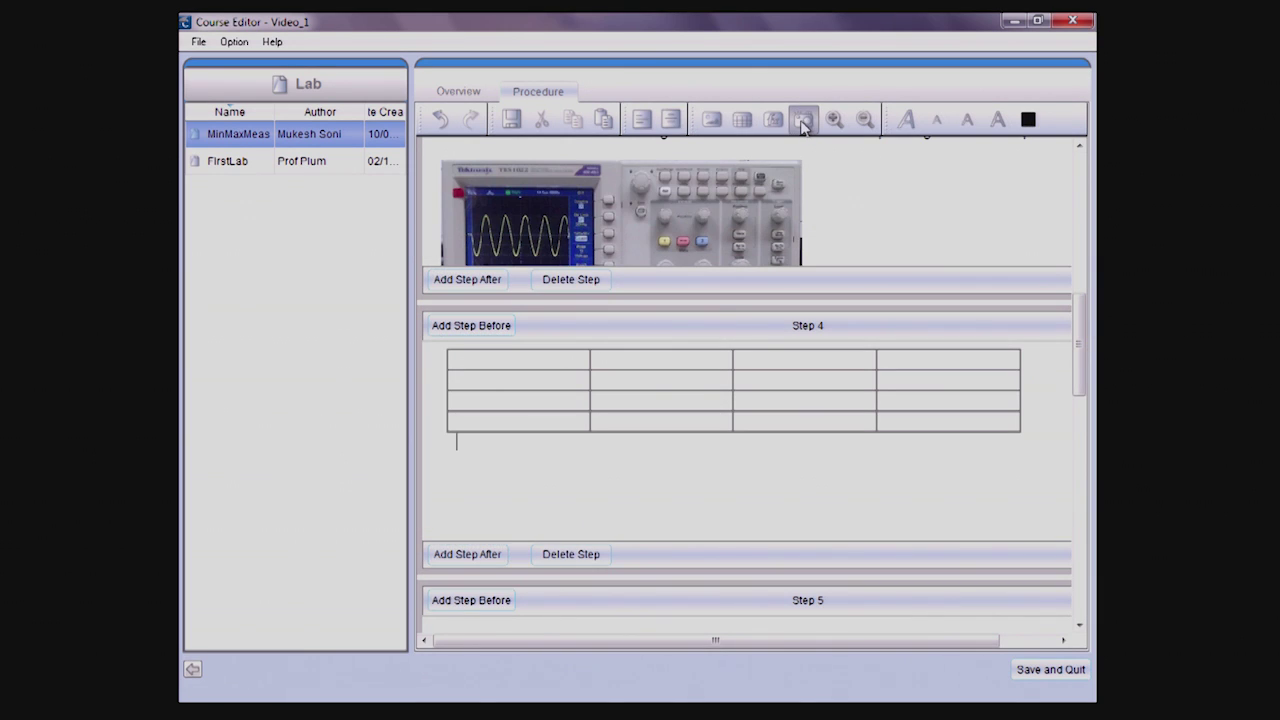
{"action": "left_click", "coordinate": [804, 120]}
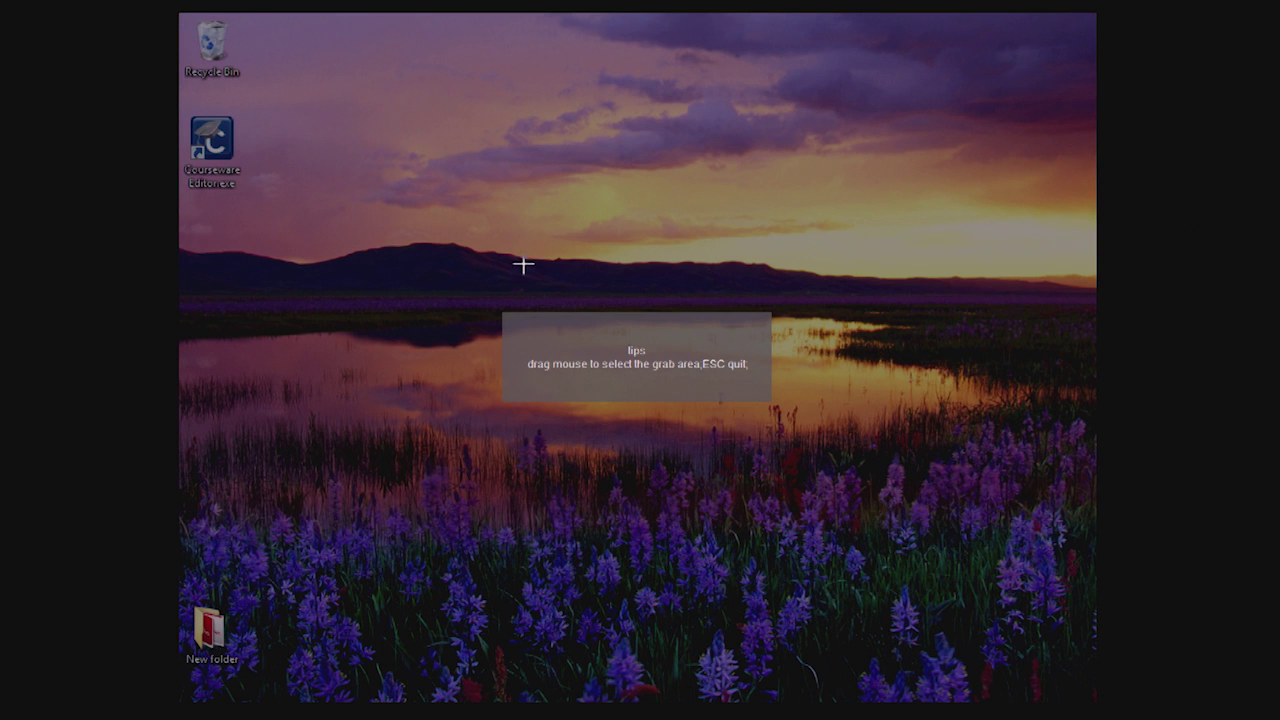
{"action": "left_click_drag", "start_coordinate": [479, 200], "coordinate": [789, 563]}
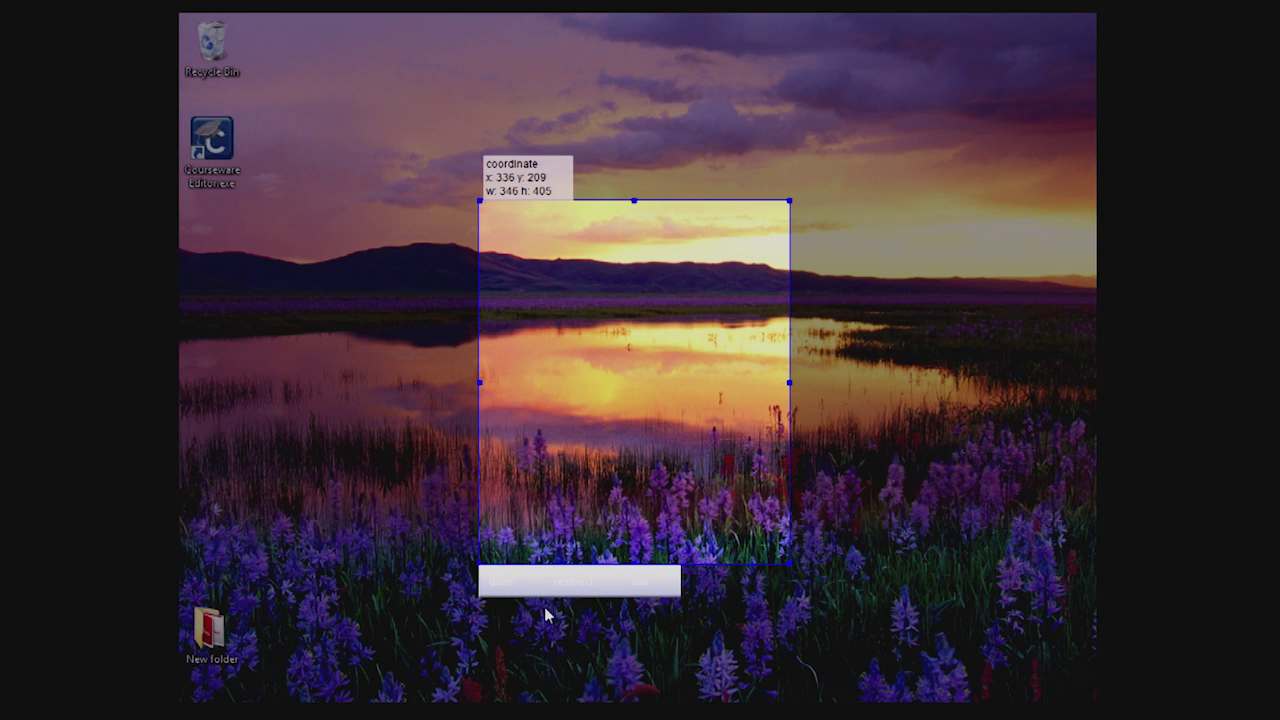
{"action": "left_click", "coordinate": [508, 591]}
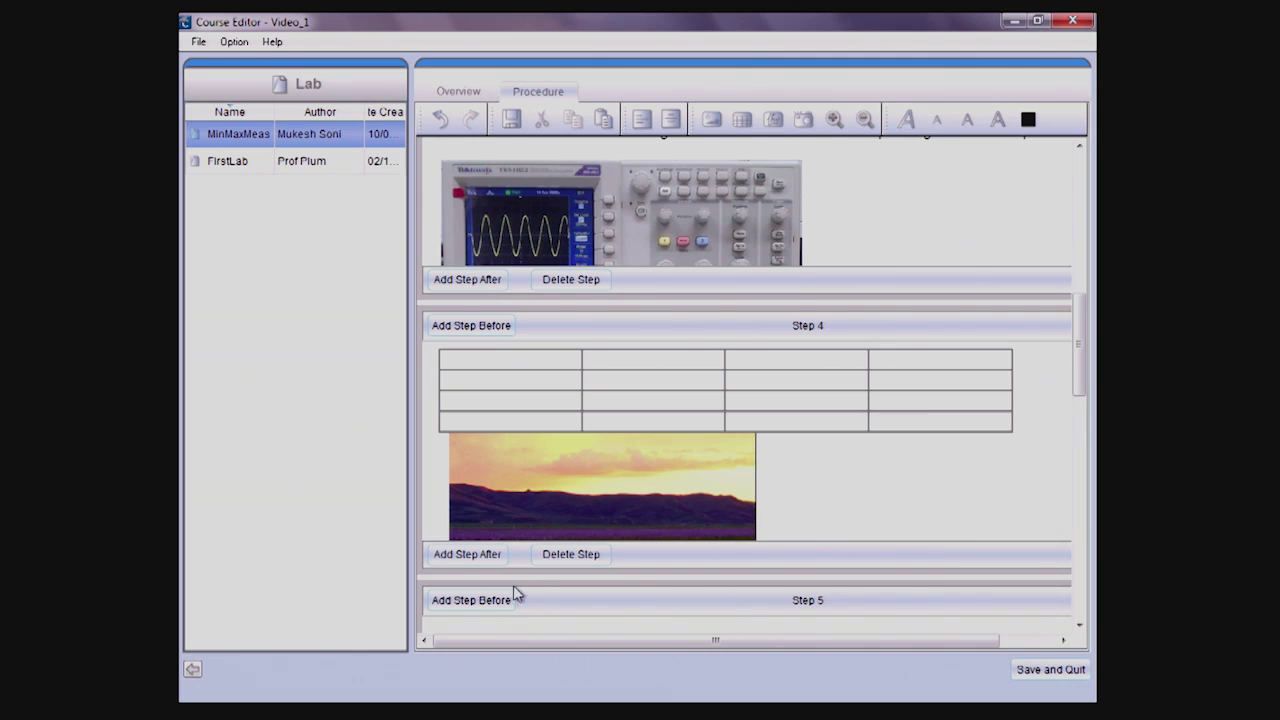
{"action": "scroll", "coordinate": [1087, 265], "scroll_direction": "up", "scroll_amount": 2}
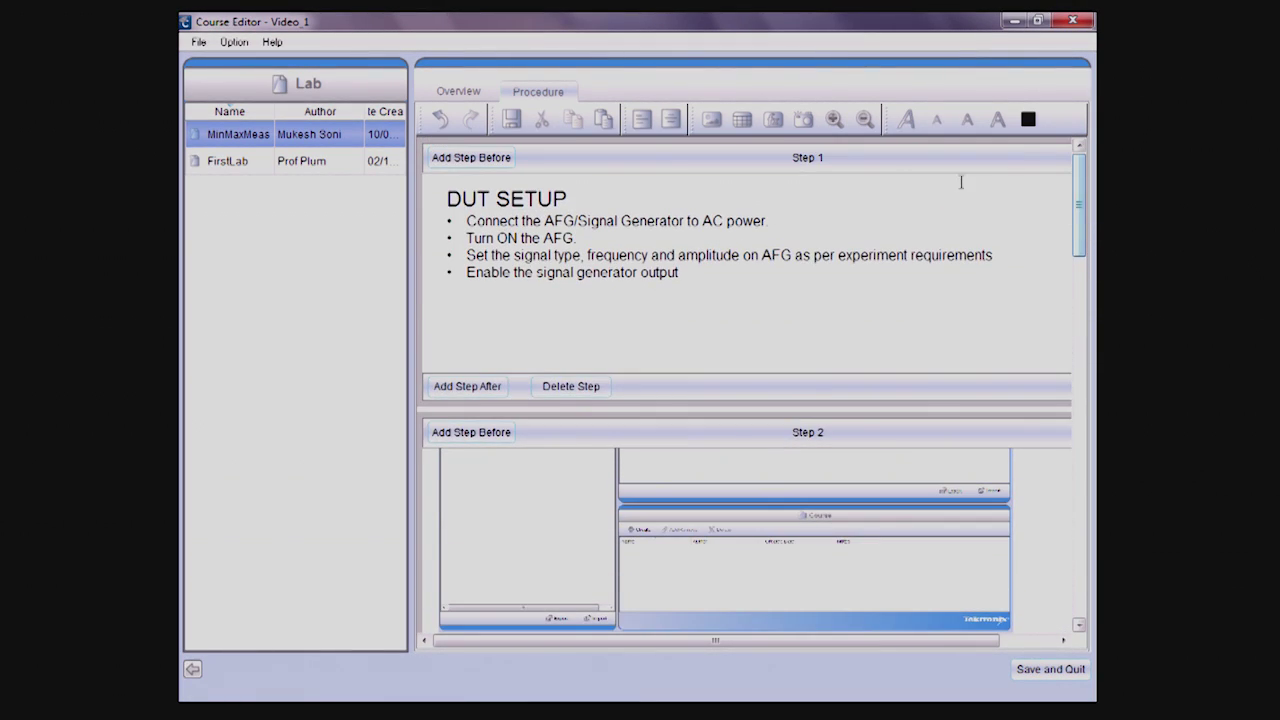
{"action": "left_click", "coordinate": [1048, 672]}
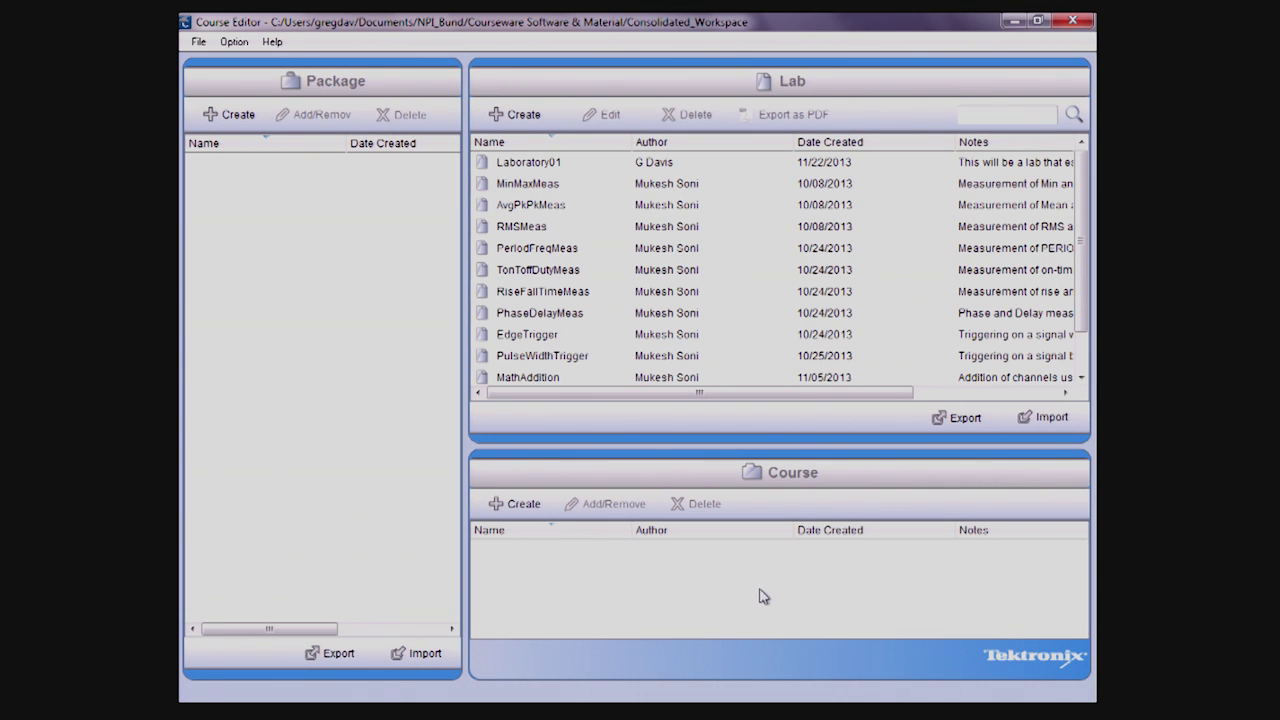
Create a course named EE101 with the instructor's name and the notes "Freshman Electronics", and add the Laboratory01 lab to it
{"action": "left_click", "coordinate": [541, 510]}
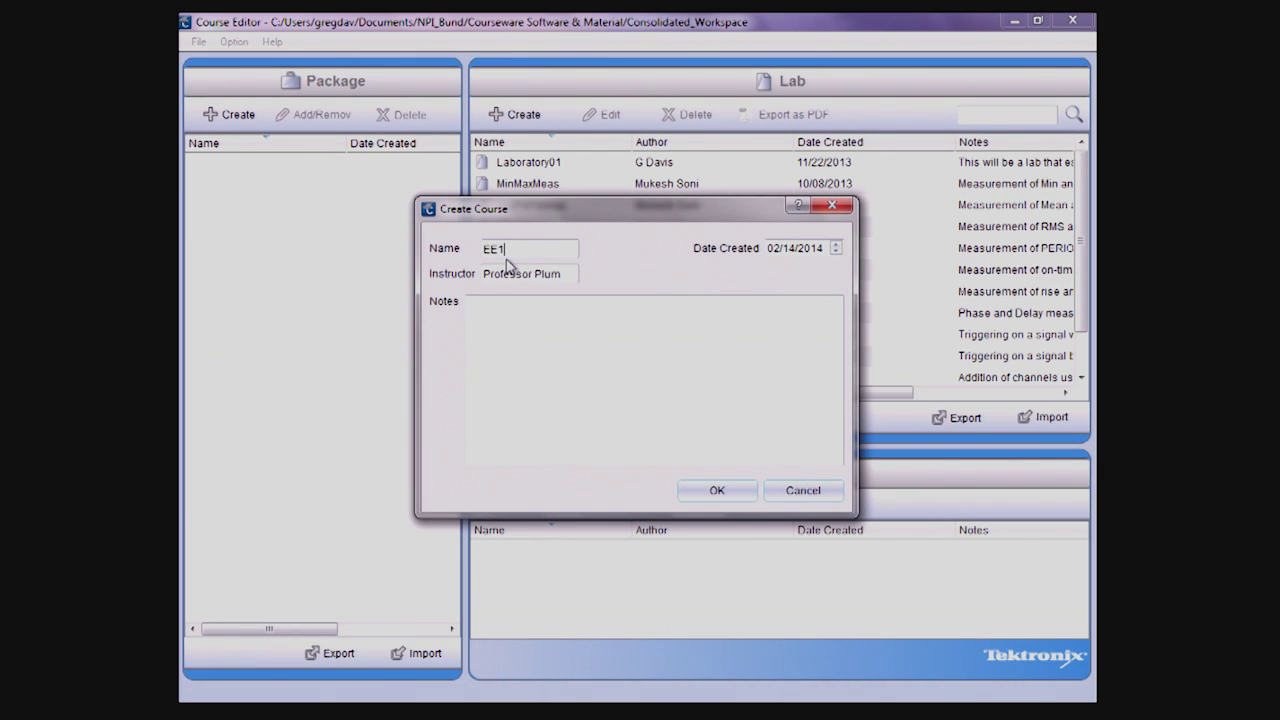
{"action": "left_click", "coordinate": [724, 490]}
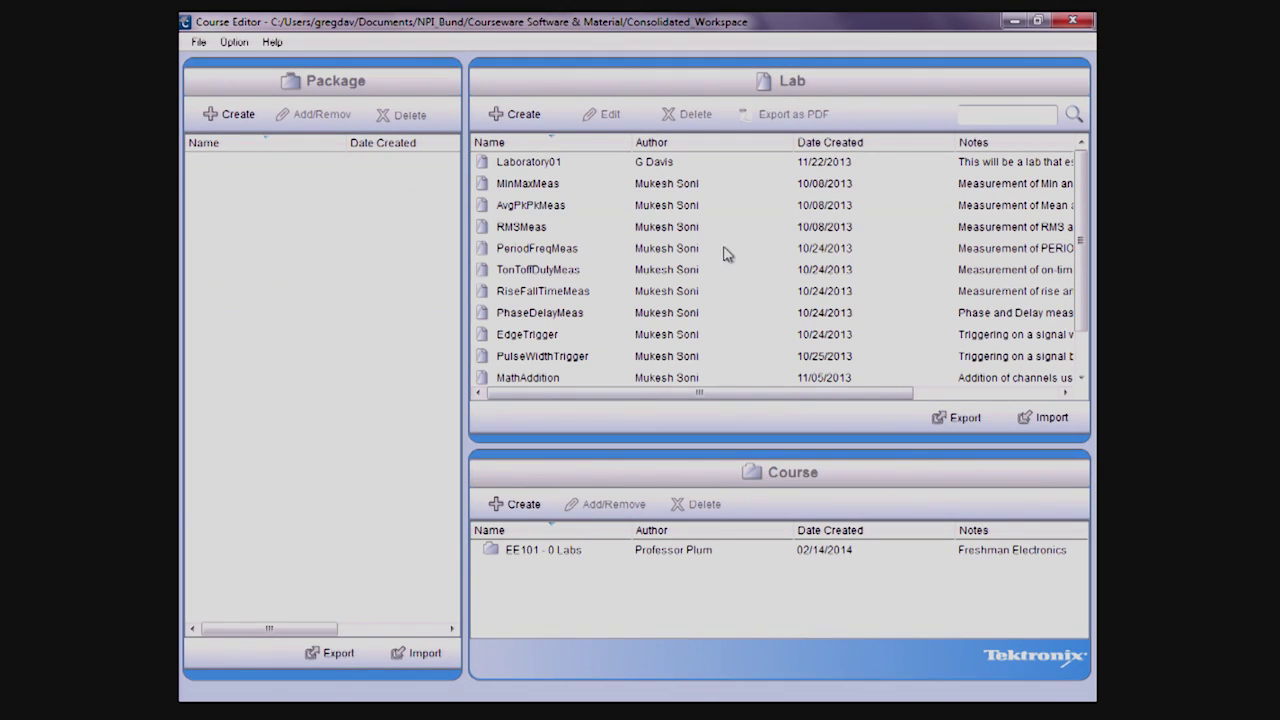
{"action": "left_click_drag", "start_coordinate": [553, 167], "coordinate": [571, 556]}
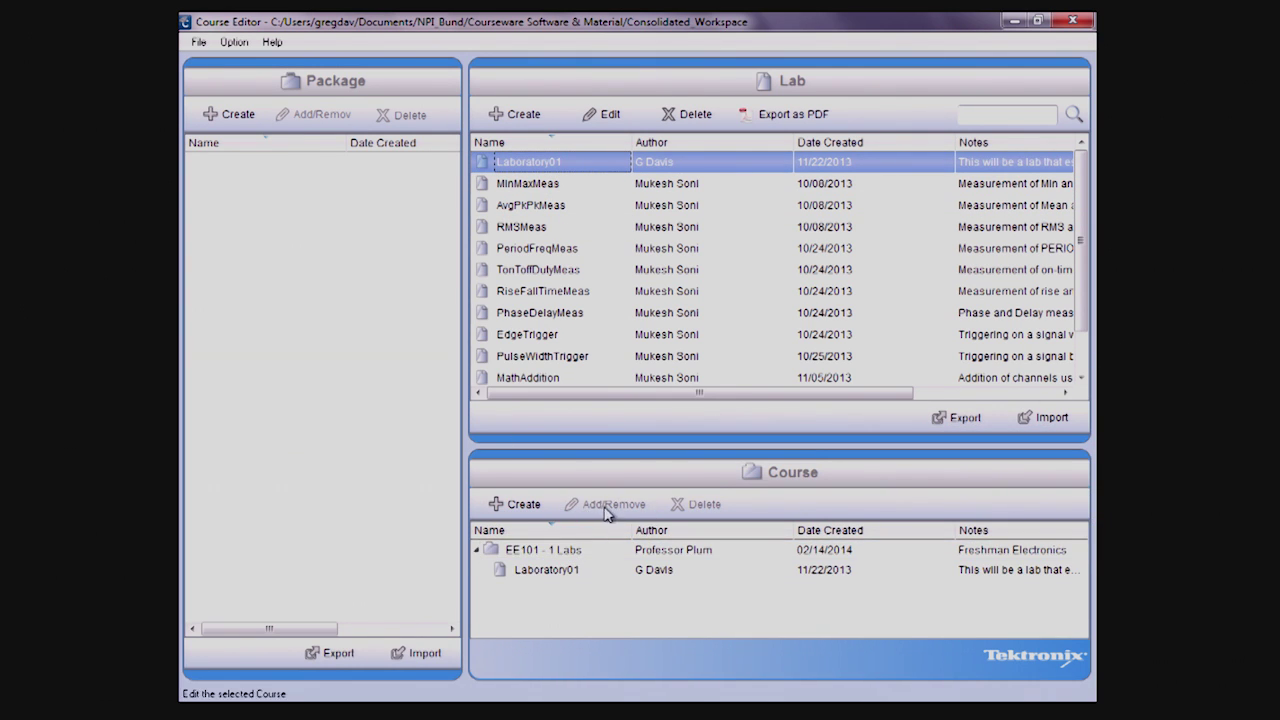
Add the AvgPkPkMeas and RiseFallTimeMeas labs to the EE101 course
{"action": "left_click", "coordinate": [563, 550]}
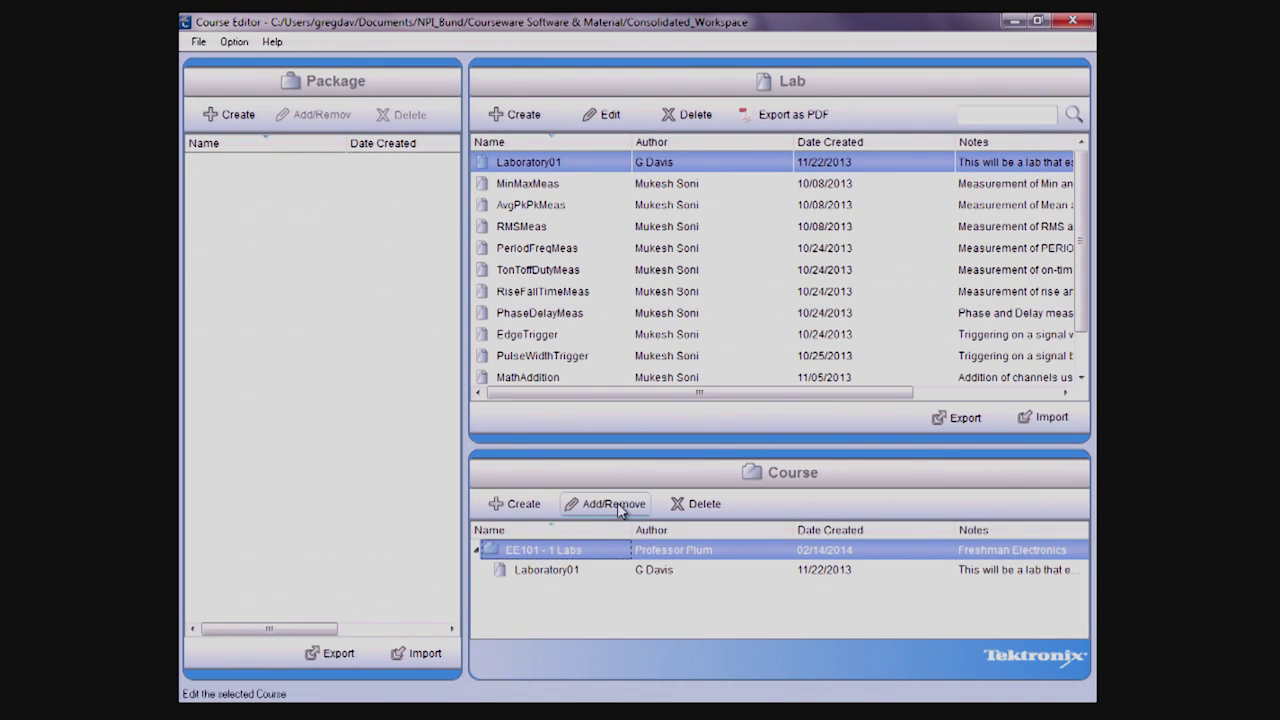
{"action": "left_click", "coordinate": [612, 504]}
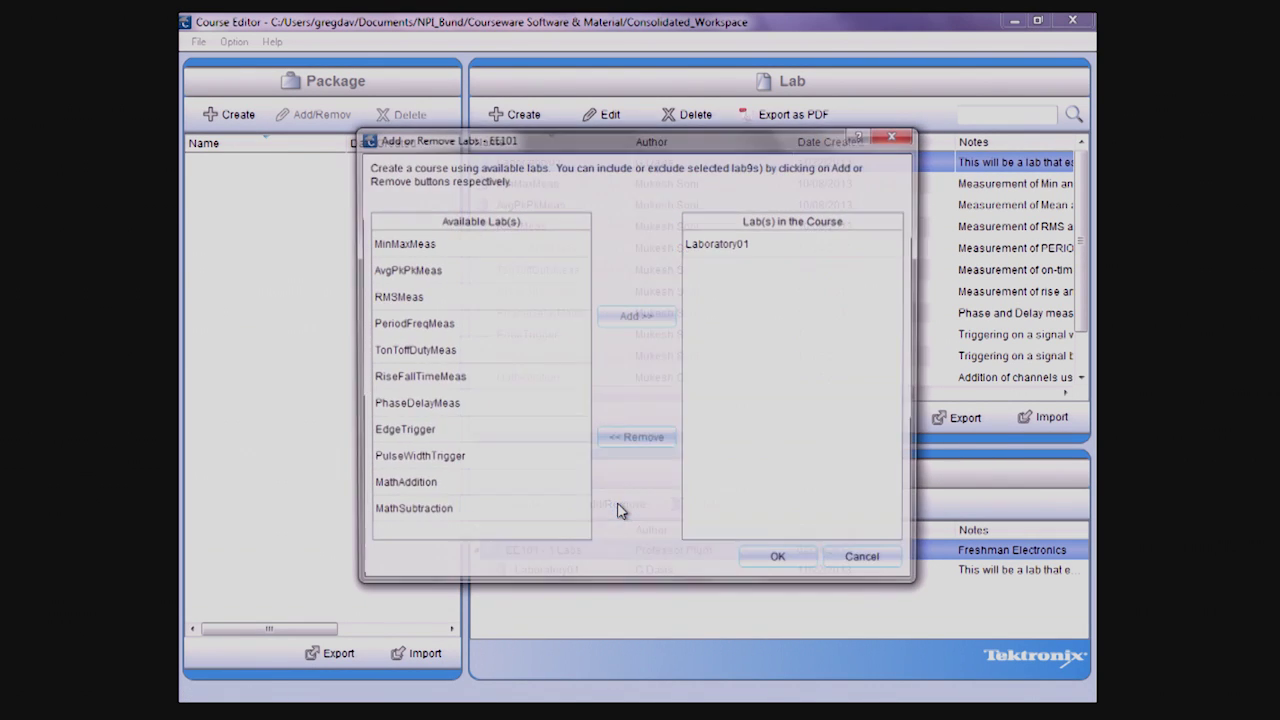
{"action": "left_click", "coordinate": [430, 268]}
{"action": "left_click", "coordinate": [636, 316]}
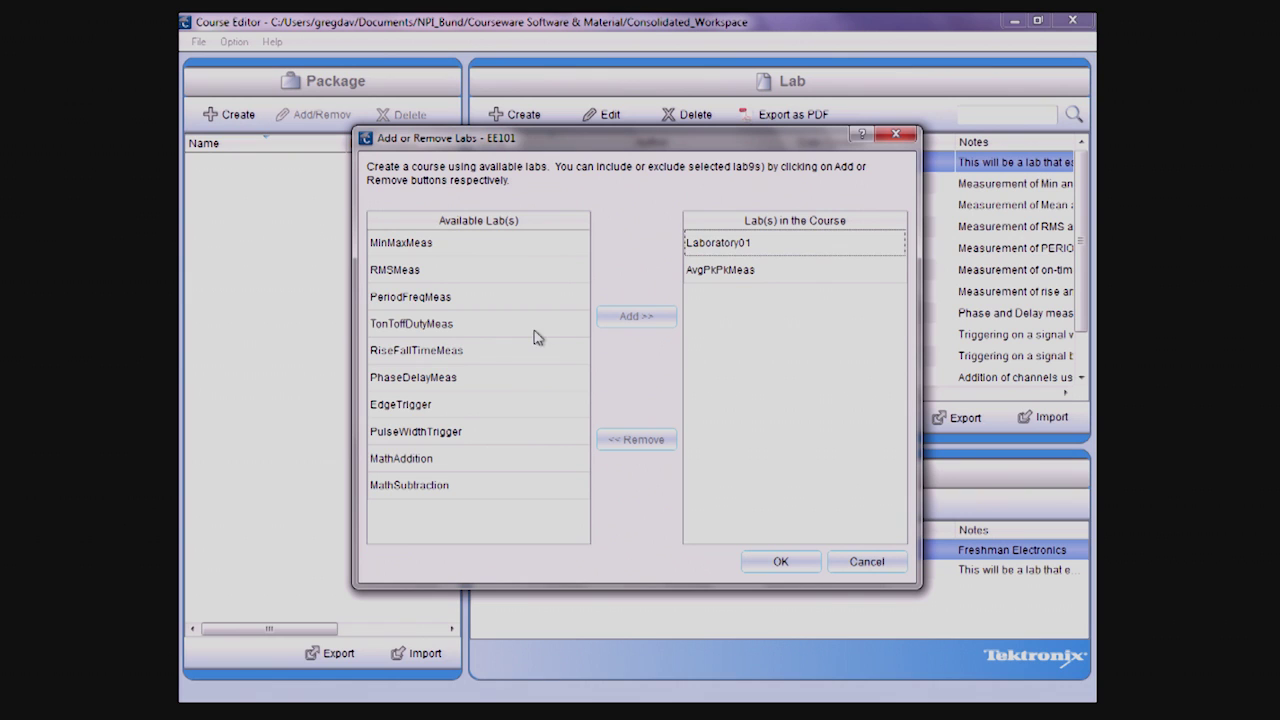
{"action": "left_click", "coordinate": [424, 356]}
{"action": "left_click", "coordinate": [637, 318]}
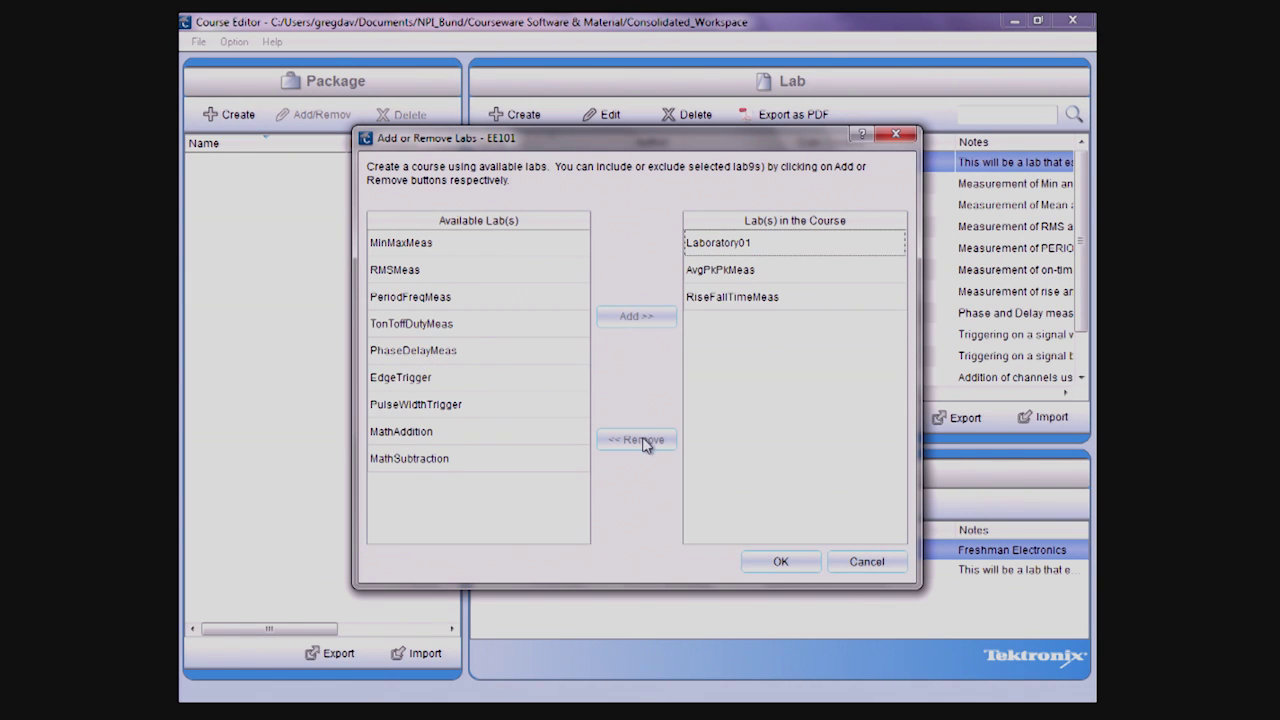
{"action": "left_click", "coordinate": [780, 561]}
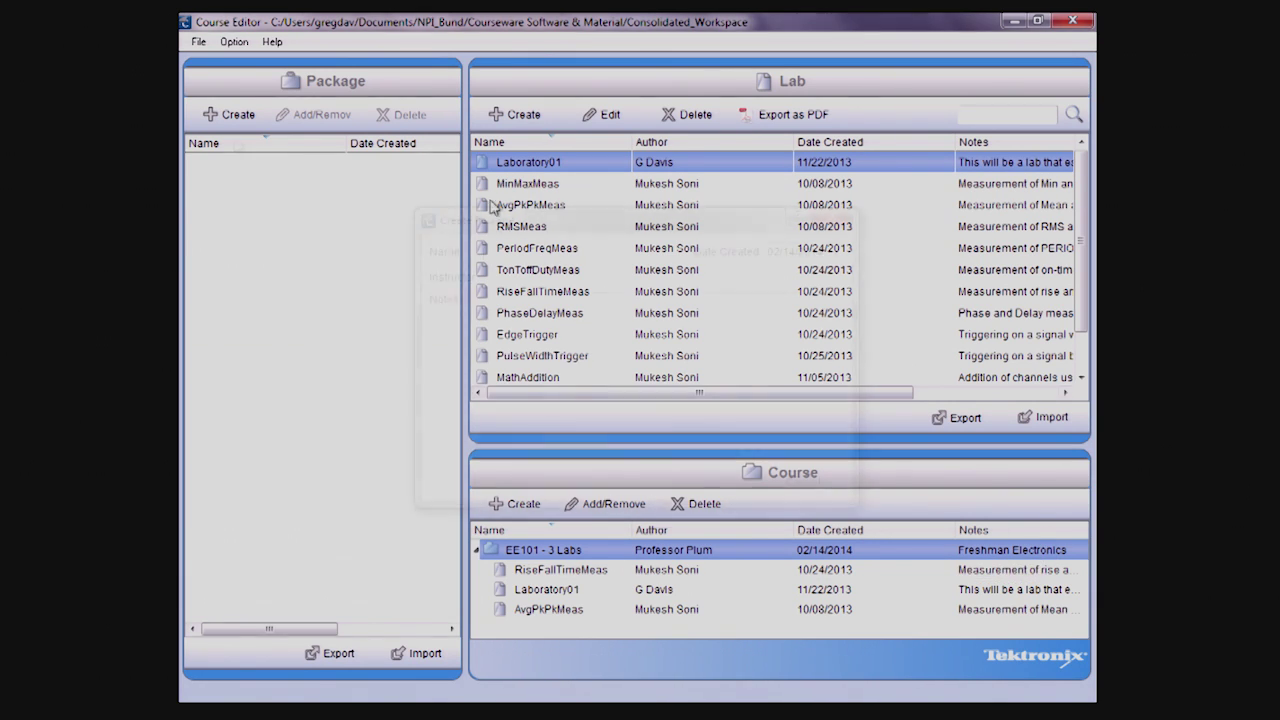
Create a package named SpringSemester and enter the instructor's name
{"action": "left_click", "coordinate": [230, 114]}
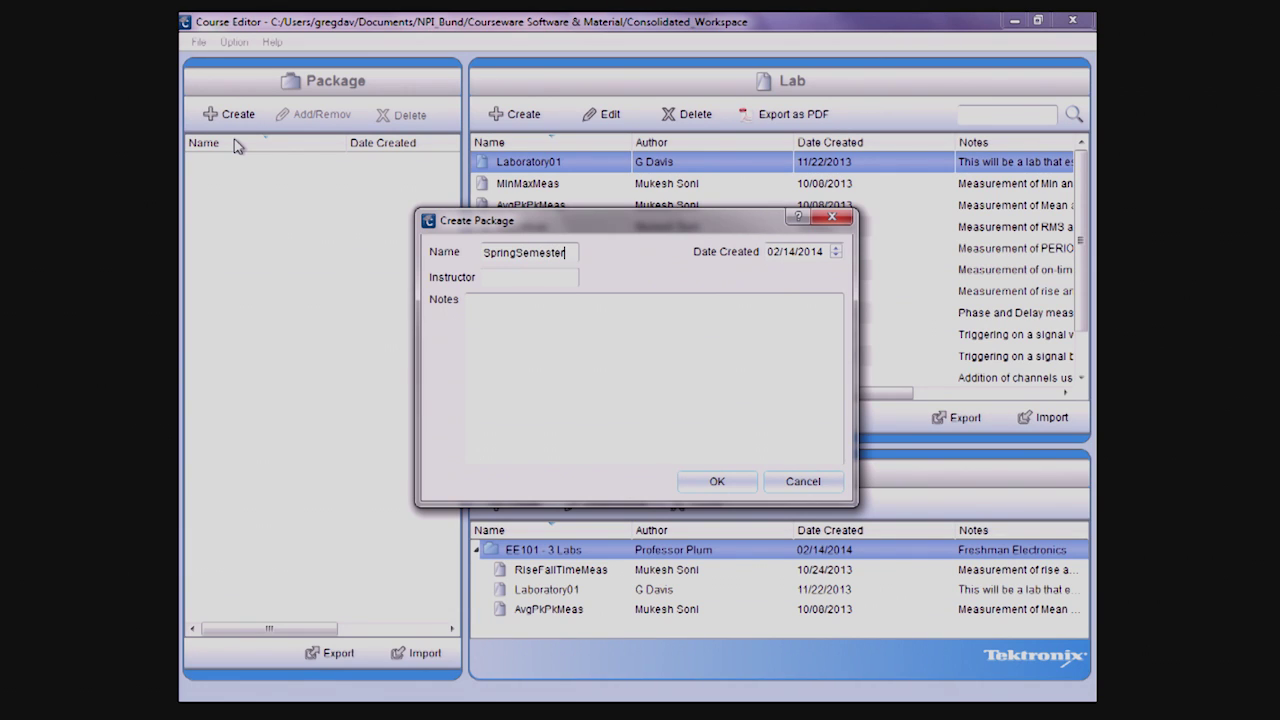
{"action": "left_click", "coordinate": [523, 280]}
{"action": "type", "text": "Professor Plum"}
{"action": "left_click", "coordinate": [716, 481]}
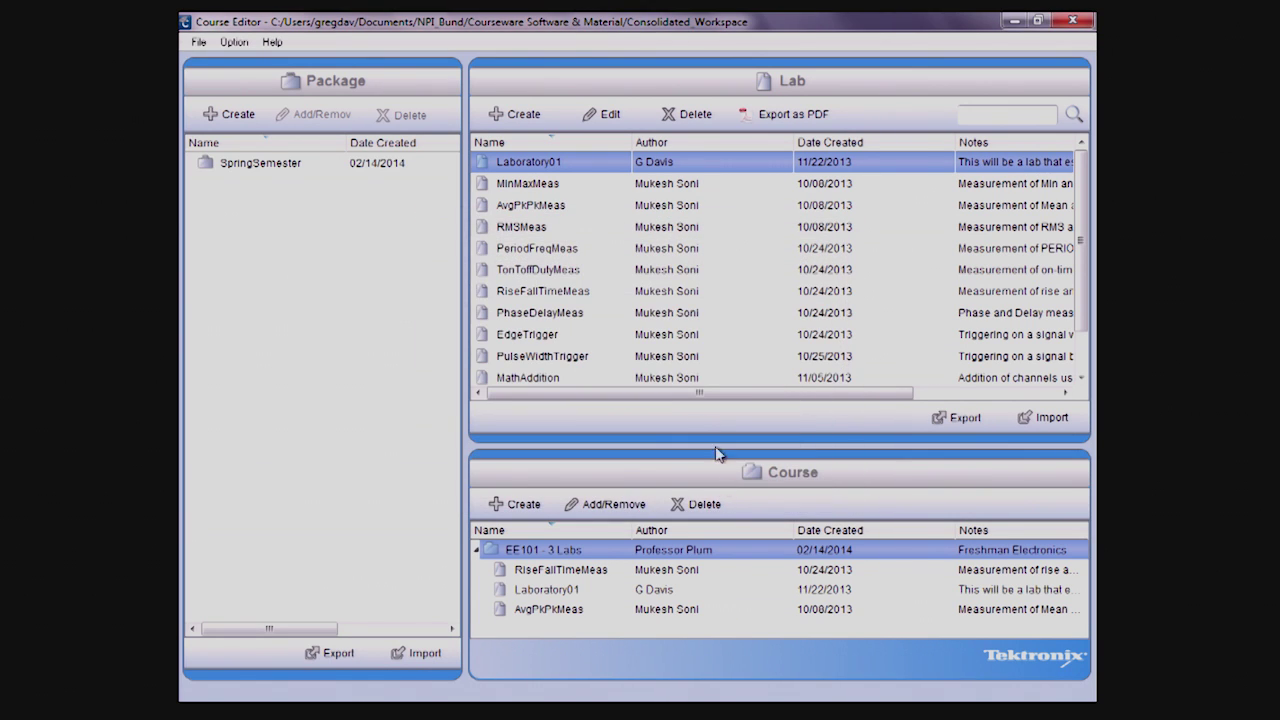
Add the EE101 course to the SpringSemester package and widen the package area to show its Size column
{"action": "left_click", "coordinate": [262, 163]}
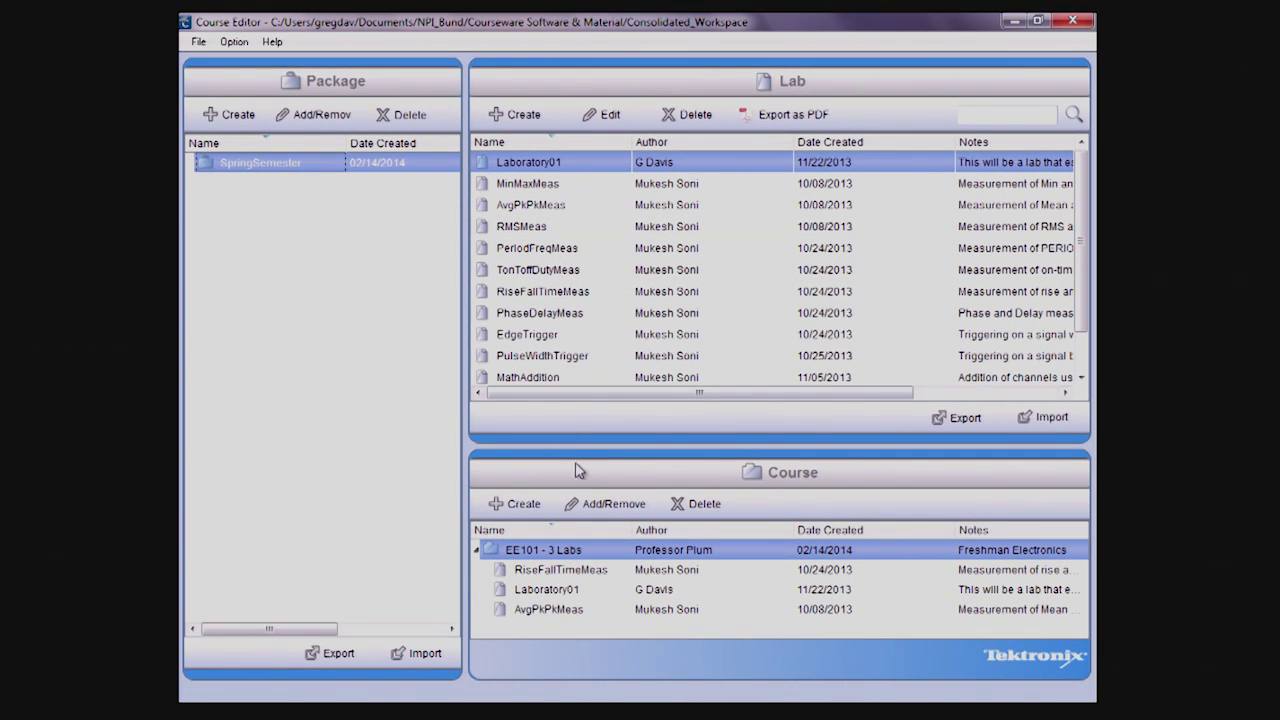
{"action": "left_click_drag", "start_coordinate": [588, 556], "coordinate": [315, 168]}
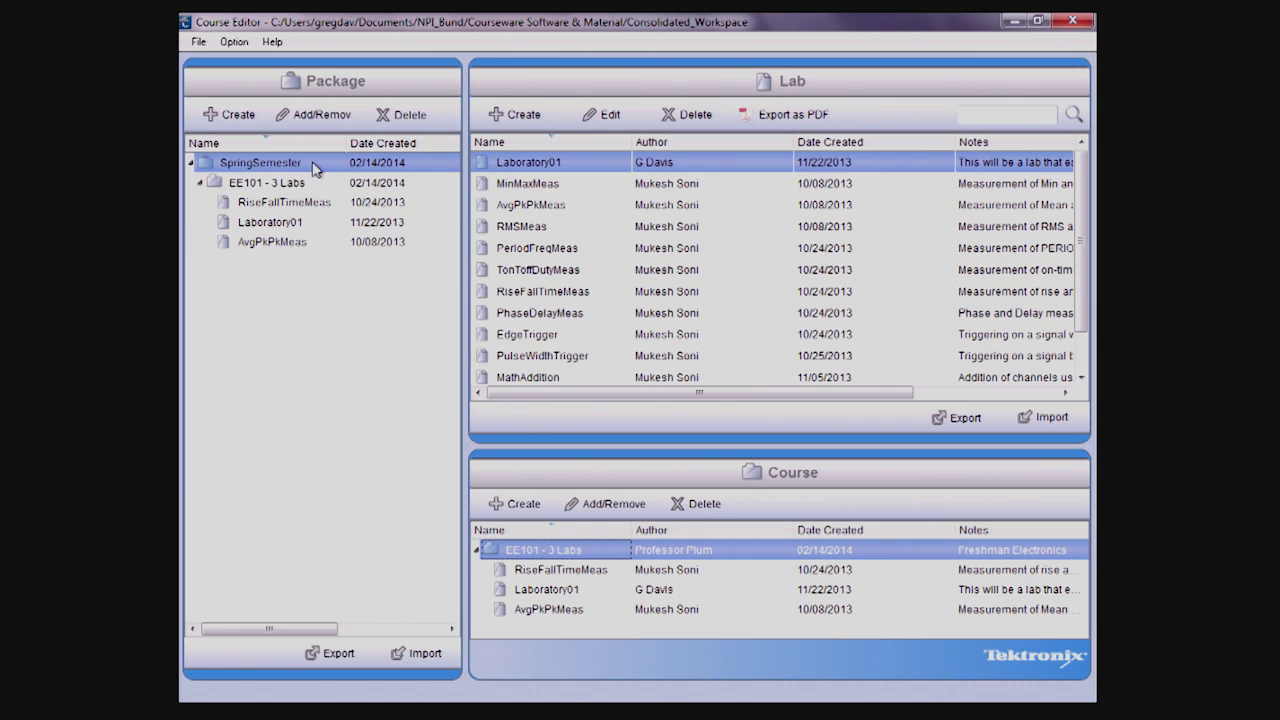
{"action": "left_click", "coordinate": [605, 506]}
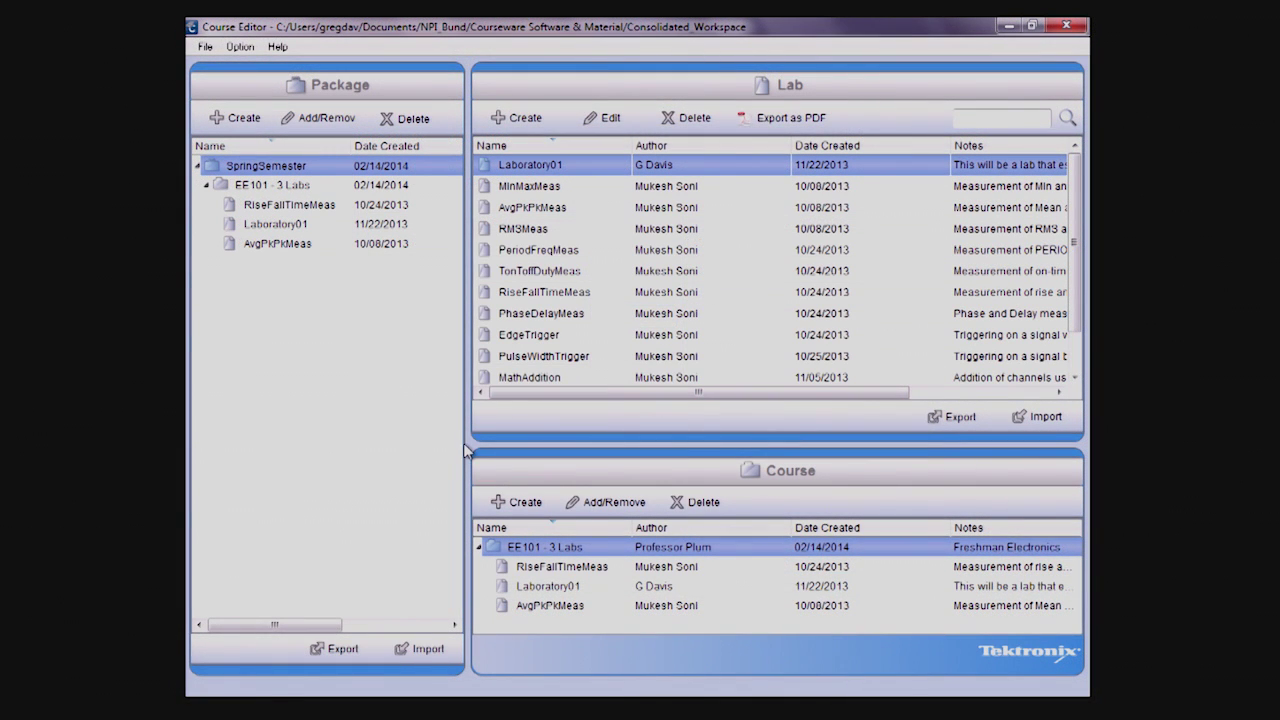
{"action": "left_click_drag", "start_coordinate": [465, 450], "coordinate": [626, 450]}
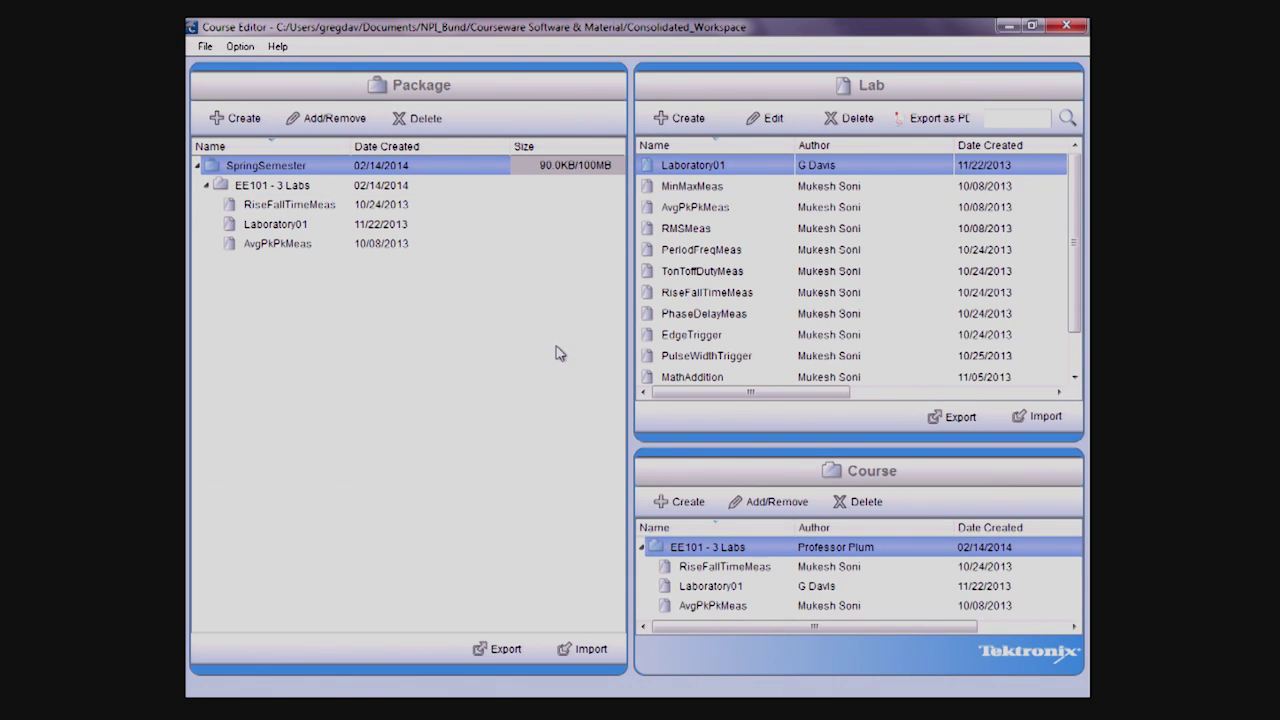
View the export options for the SpringSemester package and the workspace save commands without exporting or saving
{"action": "left_click", "coordinate": [500, 649]}
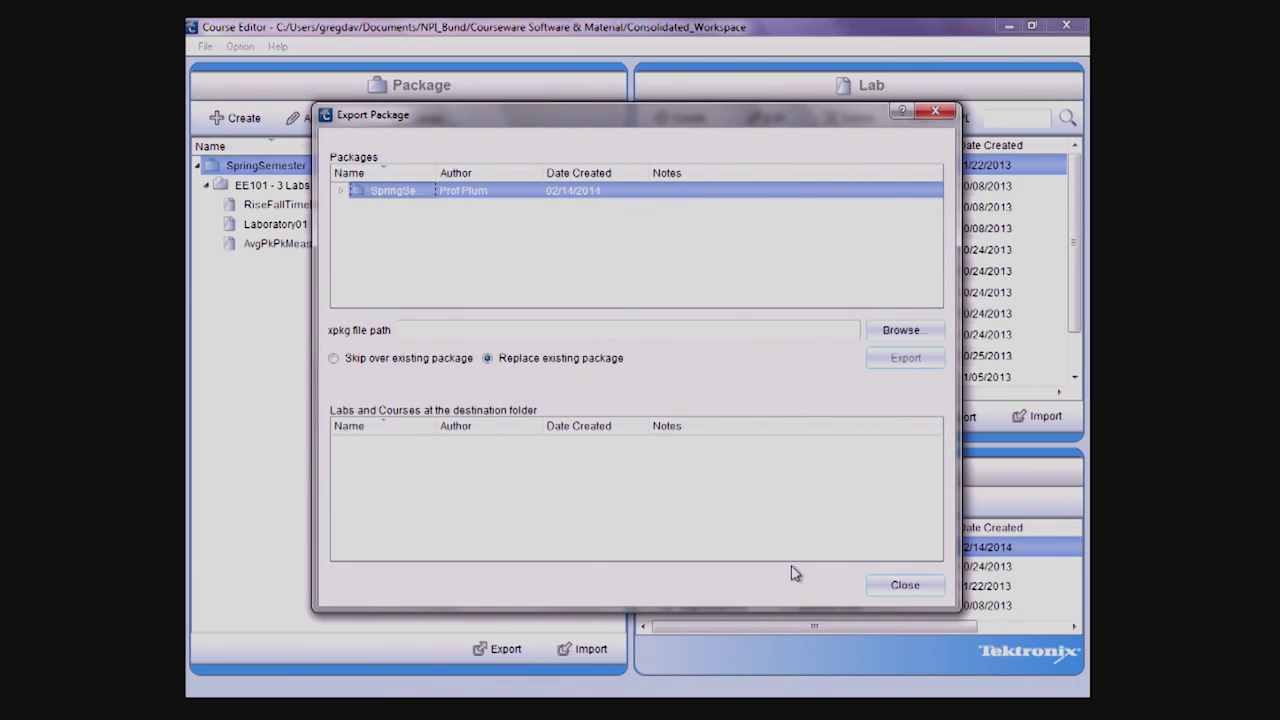
{"action": "left_click", "coordinate": [905, 585]}
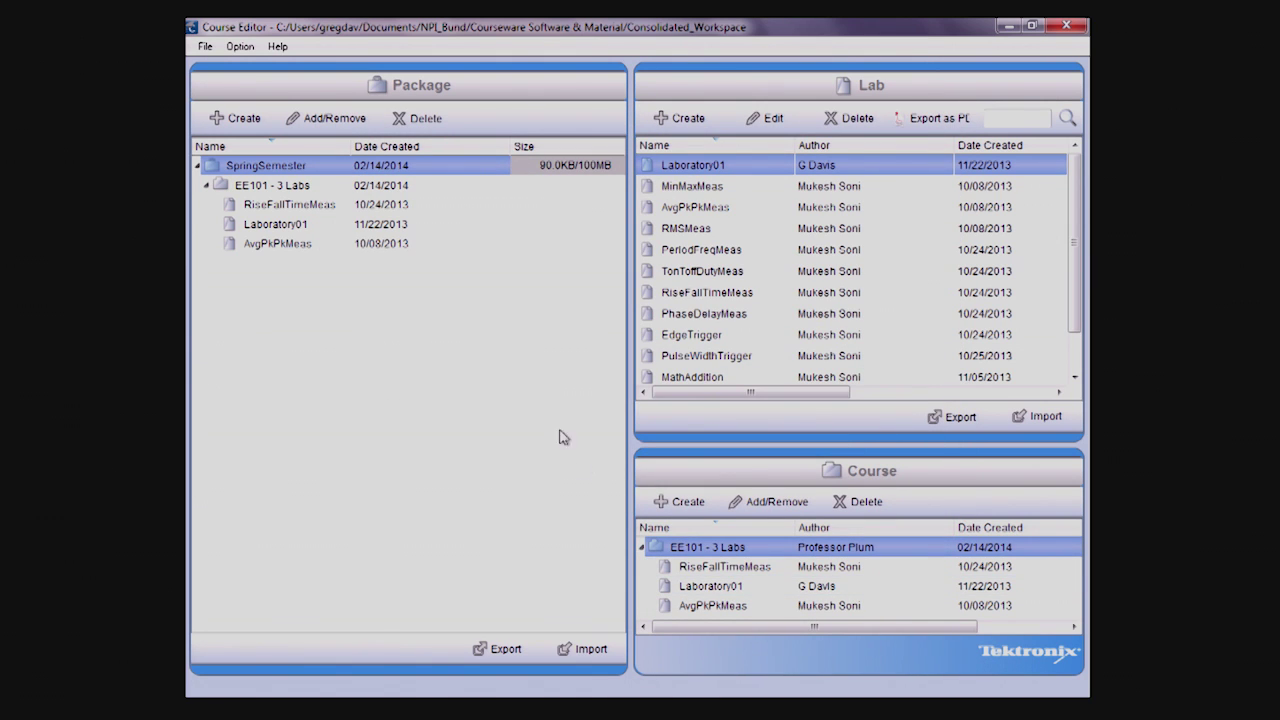
{"action": "left_click", "coordinate": [206, 48]}
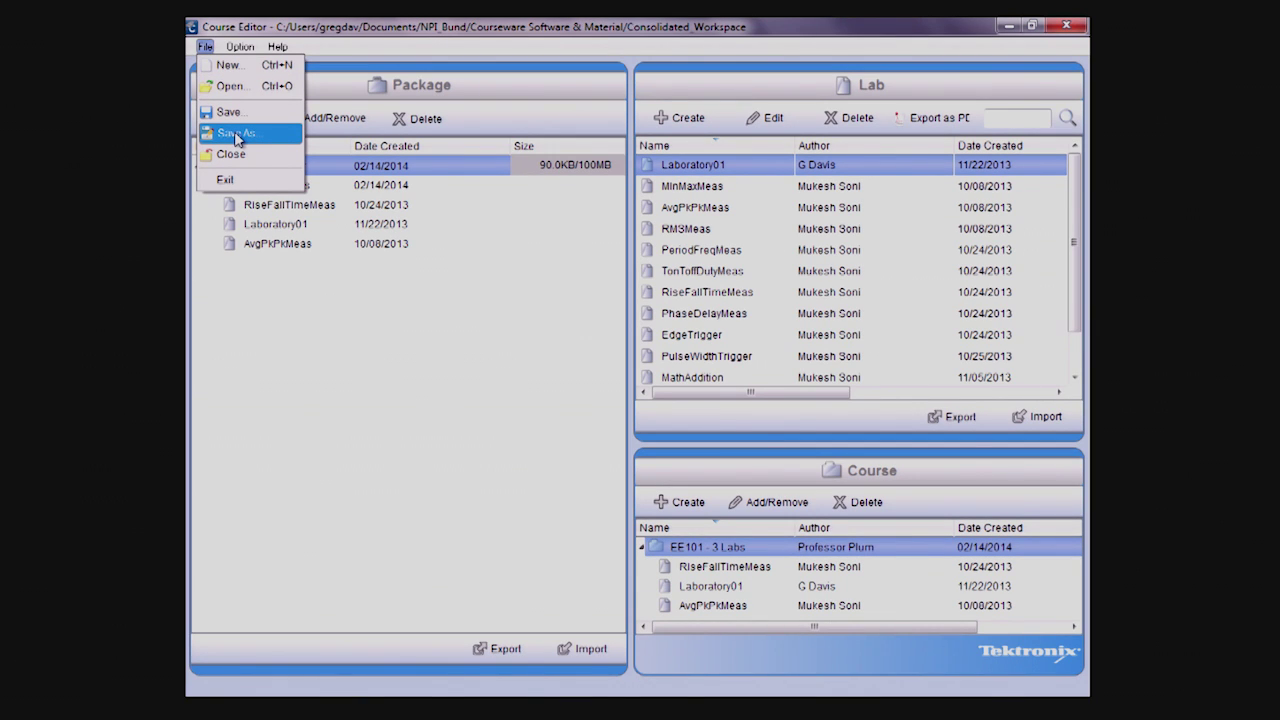
{"action": "left_click", "coordinate": [268, 327]}
{"action": "left_click", "coordinate": [268, 327]}
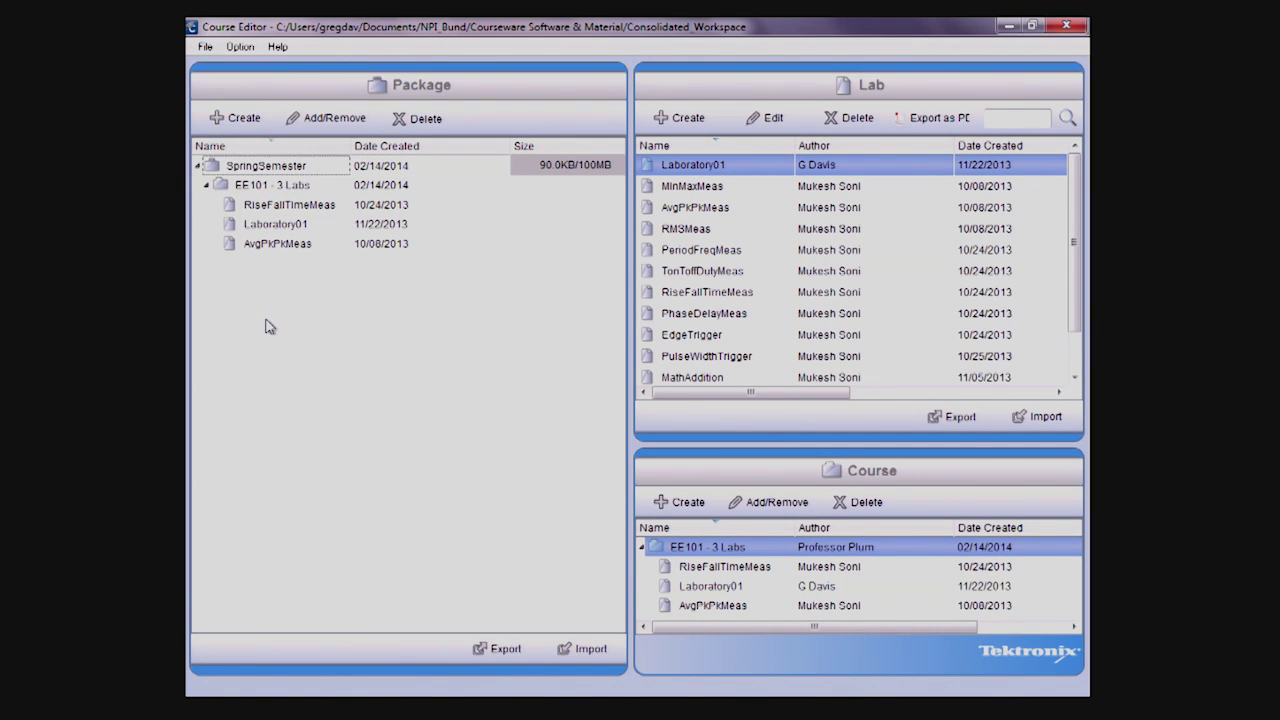